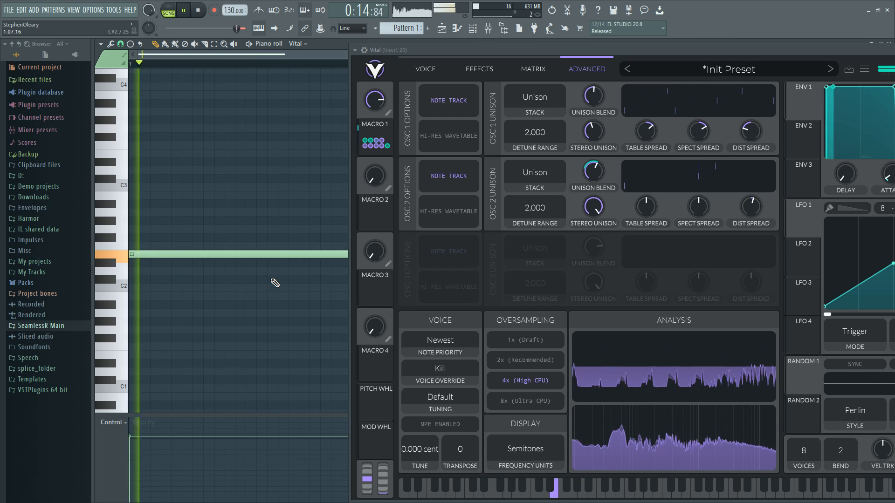
Step: Switch from the piano roll to the playlist, bring the whole Vital window into view and stop playback
{"action": "left_click", "coordinate": [444, 29]}
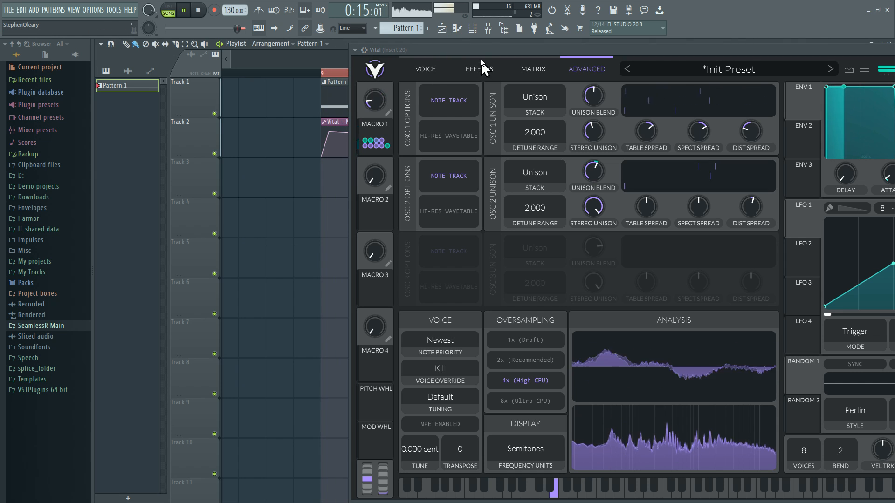
{"action": "left_click_drag", "start_coordinate": [486, 50], "coordinate": [233, 43]}
{"action": "key", "text": "space"}
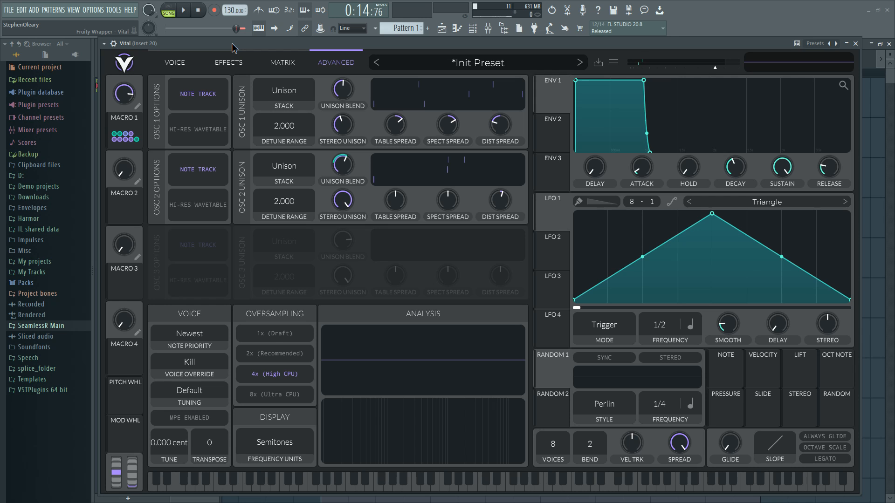
Step: Look through the patch's Effects, Matrix, Advanced and Voice pages
{"action": "left_click", "coordinate": [217, 62]}
{"action": "left_click", "coordinate": [273, 62]}
{"action": "left_click", "coordinate": [326, 63]}
{"action": "left_click", "coordinate": [166, 64]}
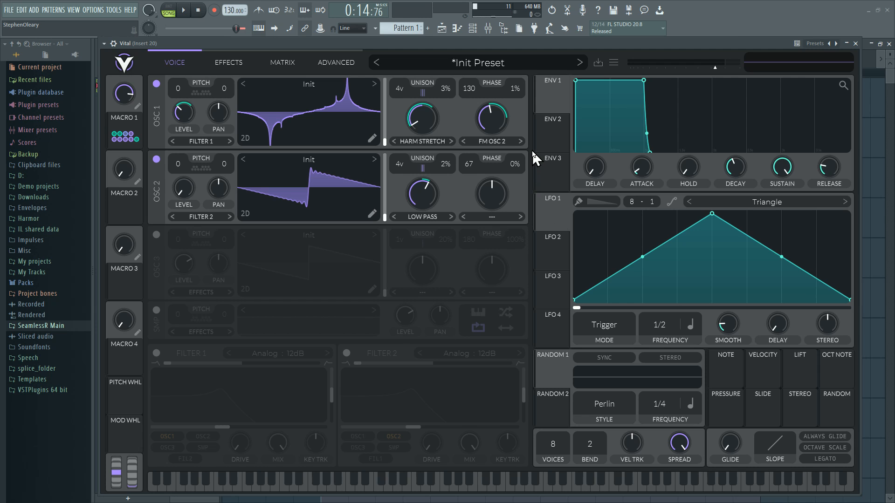
Step: Examine oscillator 1's wavetable in the wavetable editor, close the editor and play the patch briefly
{"action": "left_click", "coordinate": [367, 137]}
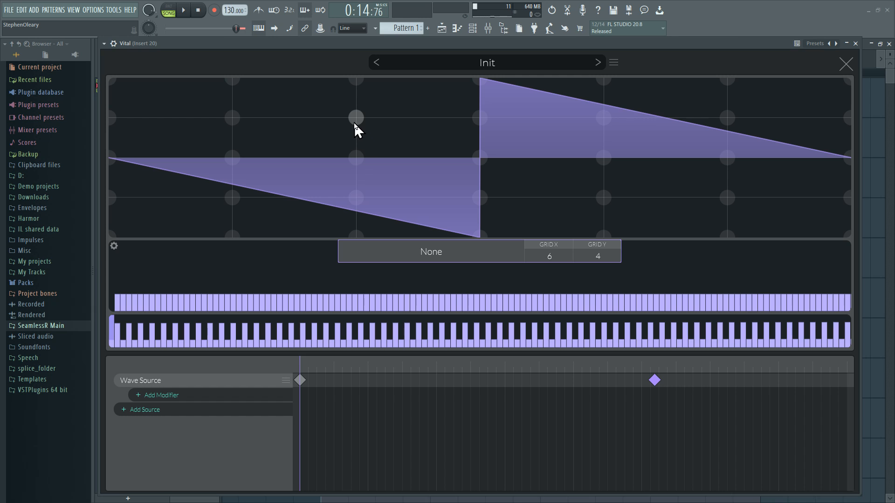
{"action": "left_click", "coordinate": [845, 64]}
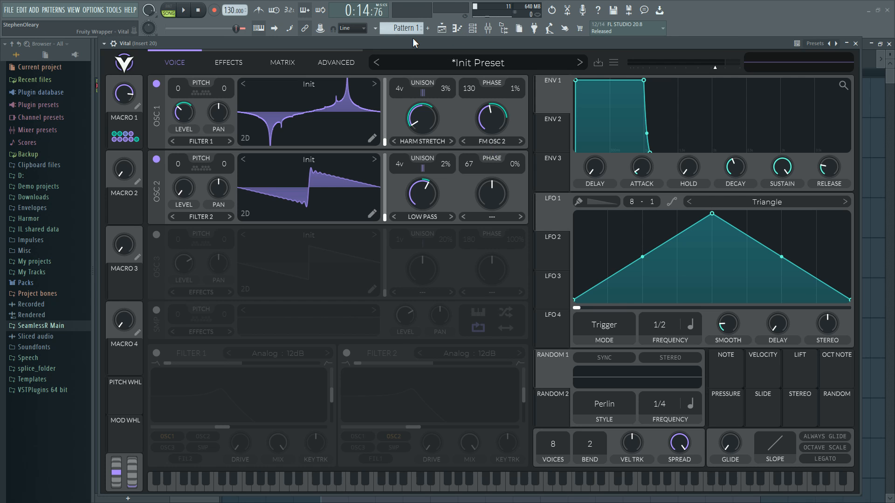
{"action": "key", "text": "space"}
{"action": "key", "text": "space"}
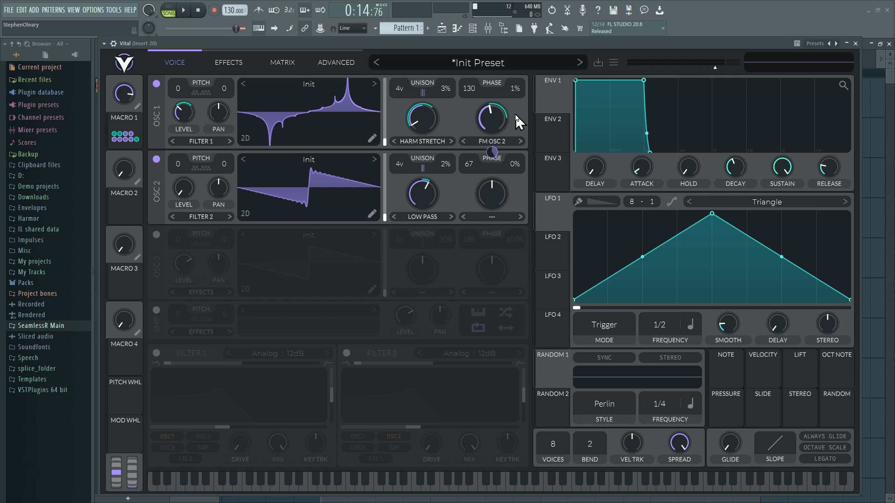
Step: Review the Advanced and Effects pages once more and return to the oscillators on the Voice page
{"action": "left_click", "coordinate": [331, 59]}
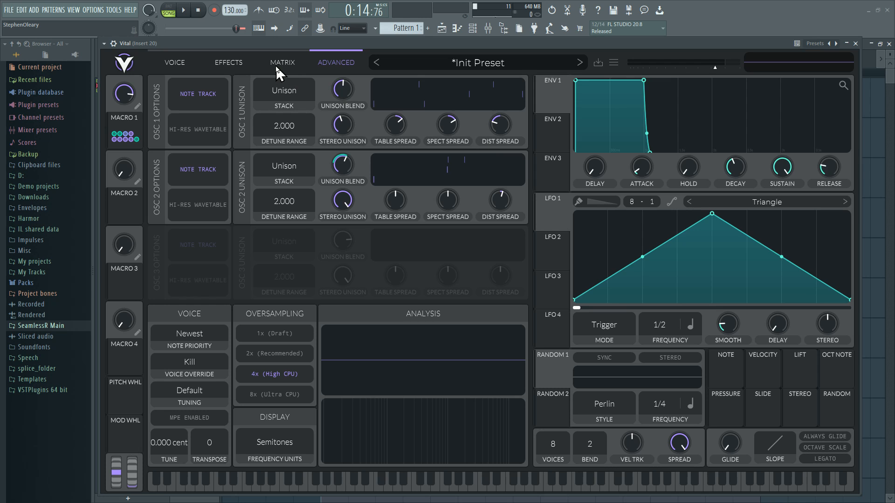
{"action": "left_click", "coordinate": [234, 56]}
{"action": "left_click", "coordinate": [182, 57]}
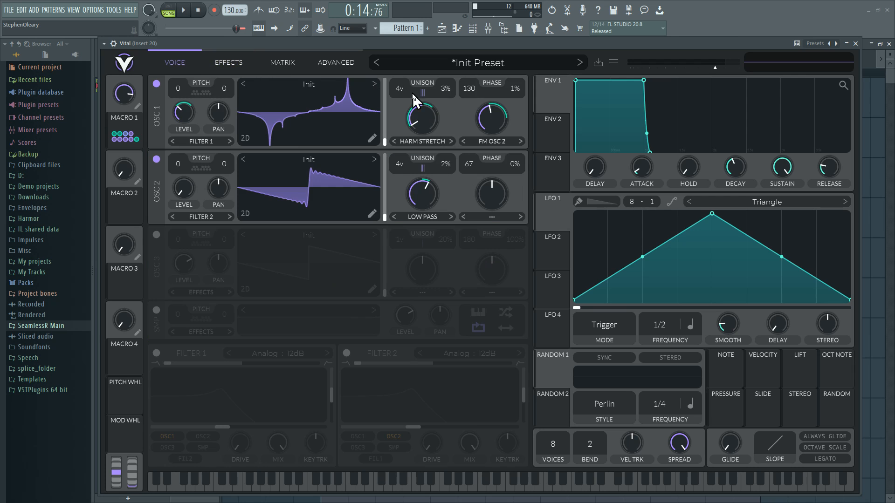
Step: Compare the sound with and without the Filter effect during playback, leaving the filter switched off
{"action": "left_click", "coordinate": [220, 63]}
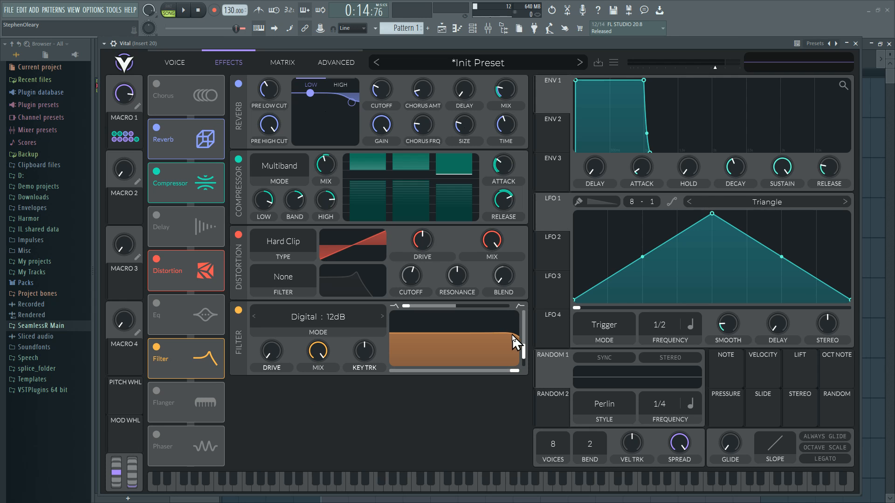
{"action": "left_click", "coordinate": [238, 311]}
{"action": "key", "text": "space"}
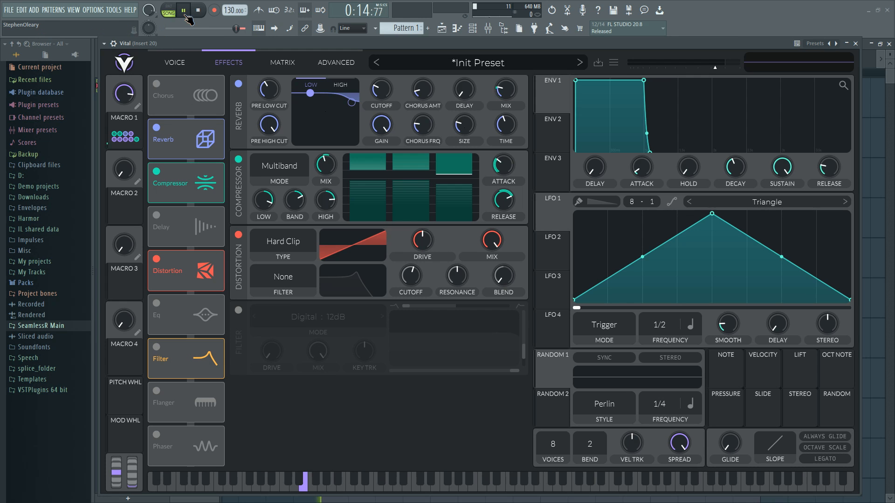
{"action": "left_click", "coordinate": [238, 311]}
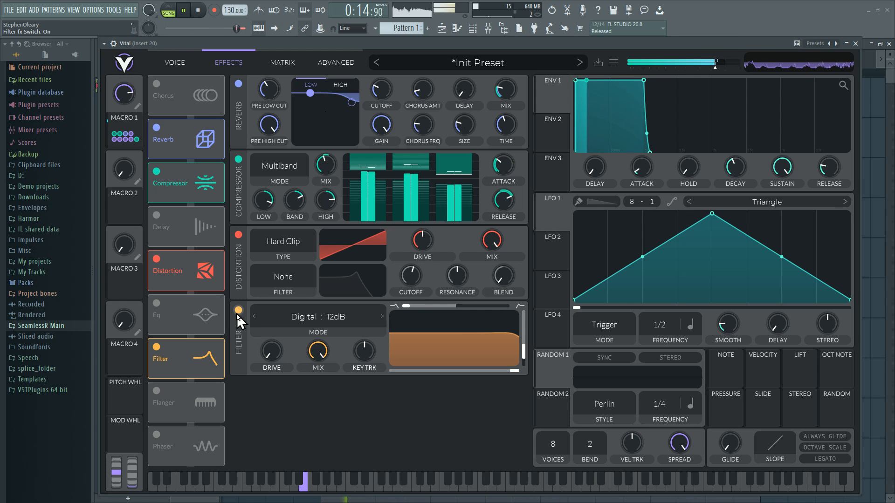
{"action": "left_click", "coordinate": [238, 311]}
{"action": "key", "text": "space"}
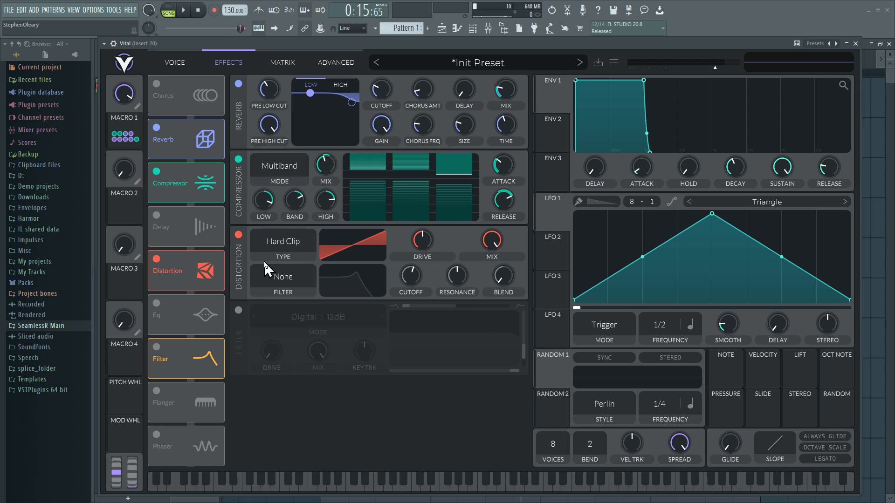
Step: Compare the sound with and without the Hard Clip Distortion effect during playback, leaving the distortion switched off
{"action": "key", "text": "space"}
{"action": "left_click", "coordinate": [238, 234]}
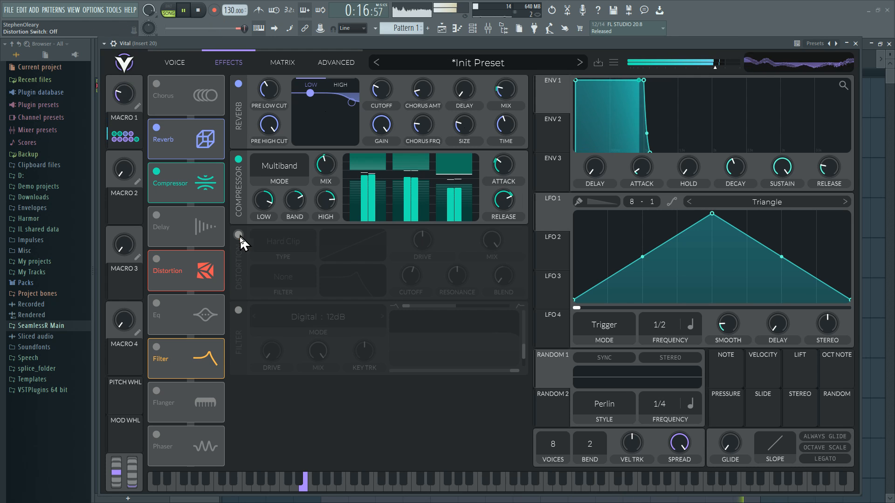
{"action": "left_click", "coordinate": [238, 234]}
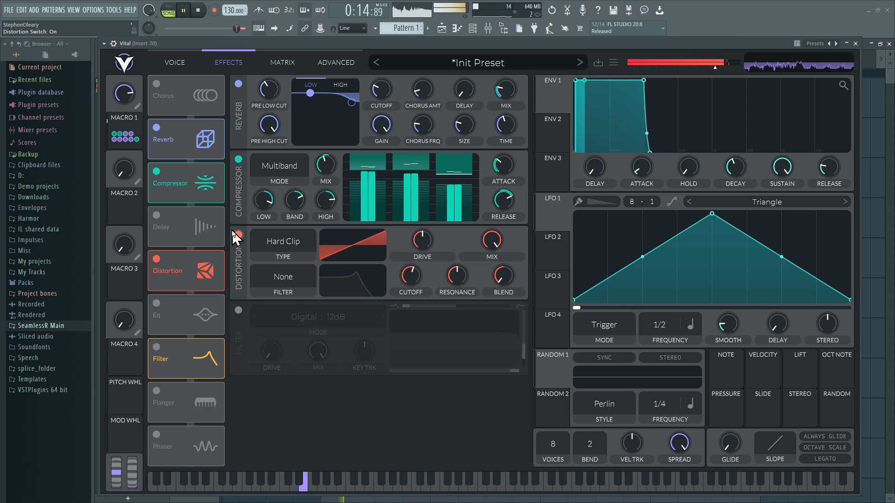
{"action": "left_click", "coordinate": [238, 234]}
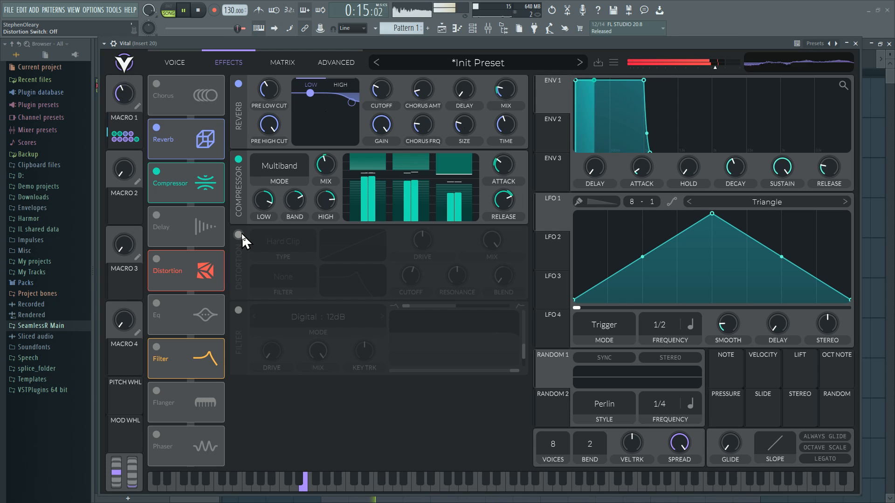
{"action": "key", "text": "space"}
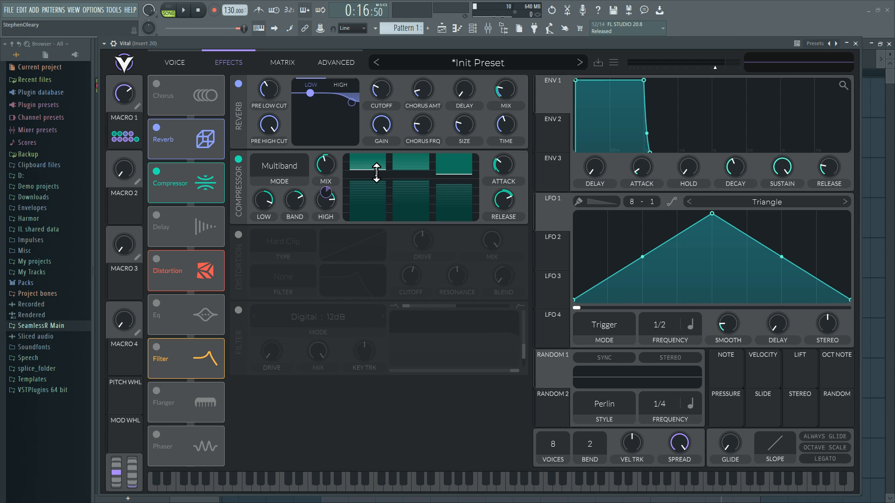
Step: Play the patch through the multiband compressor and switch the Compressor effect off
{"action": "left_click_drag", "start_coordinate": [376, 172], "coordinate": [378, 183]}
{"action": "left_click", "coordinate": [187, 11]}
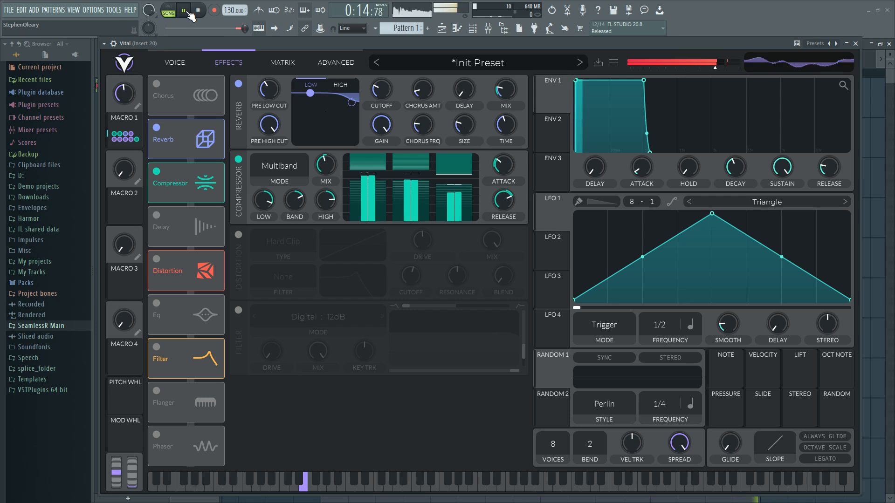
{"action": "left_click", "coordinate": [188, 12]}
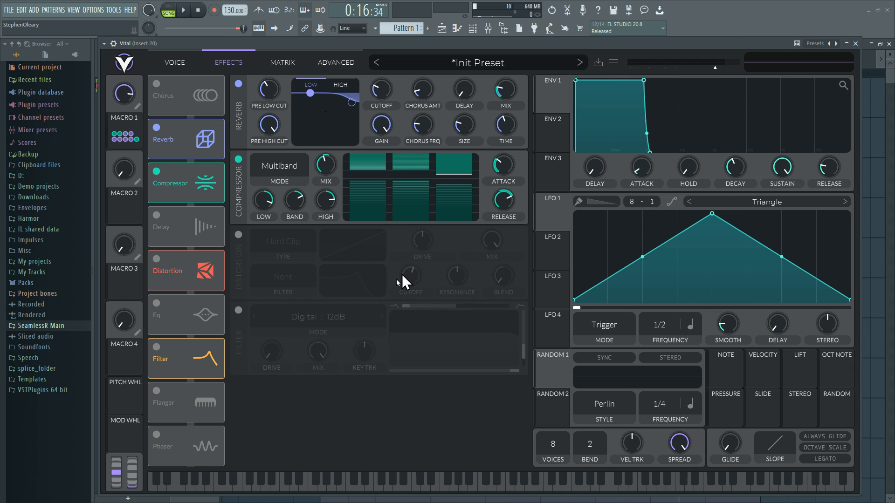
{"action": "left_click", "coordinate": [185, 11]}
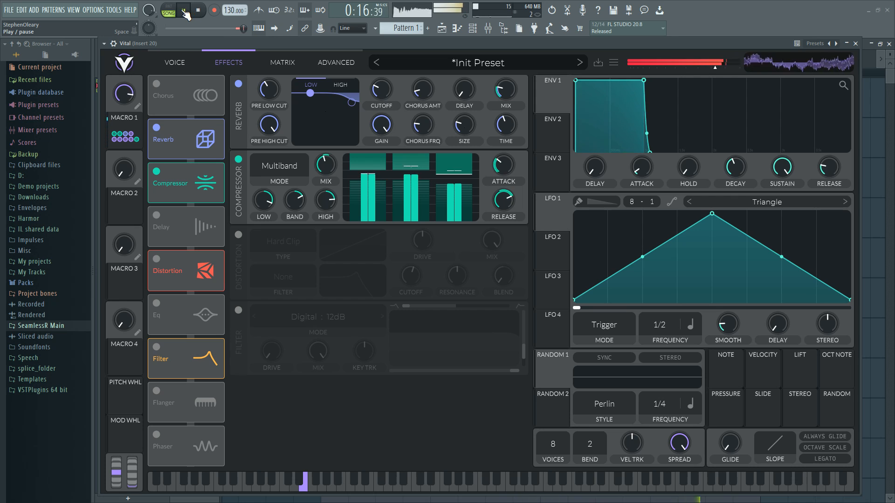
{"action": "left_click", "coordinate": [186, 11]}
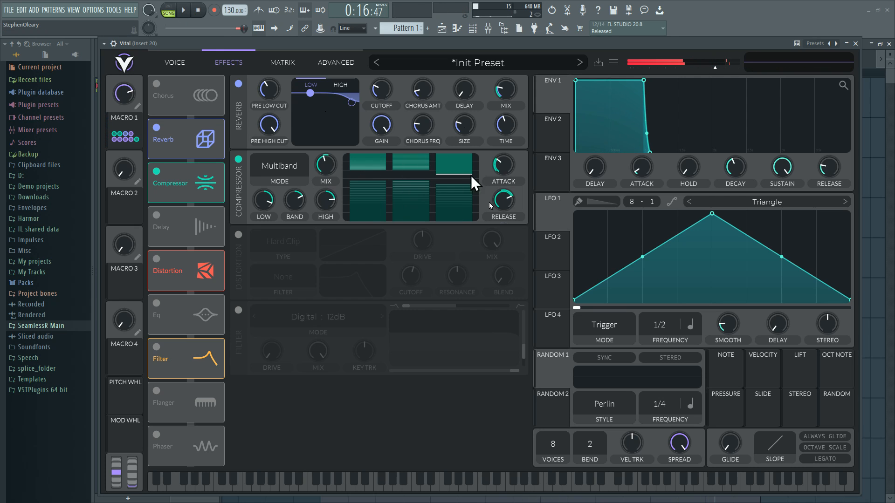
{"action": "left_click", "coordinate": [238, 159]}
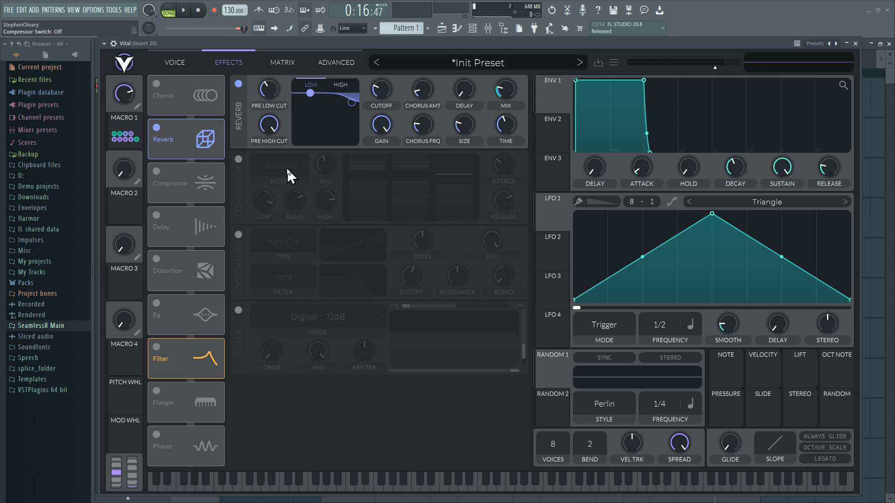
Step: Check the high and low bands of the Reverb effect's equalizer and switch the reverb off
{"action": "left_click", "coordinate": [341, 85]}
{"action": "left_click", "coordinate": [311, 85]}
{"action": "left_click", "coordinate": [238, 84]}
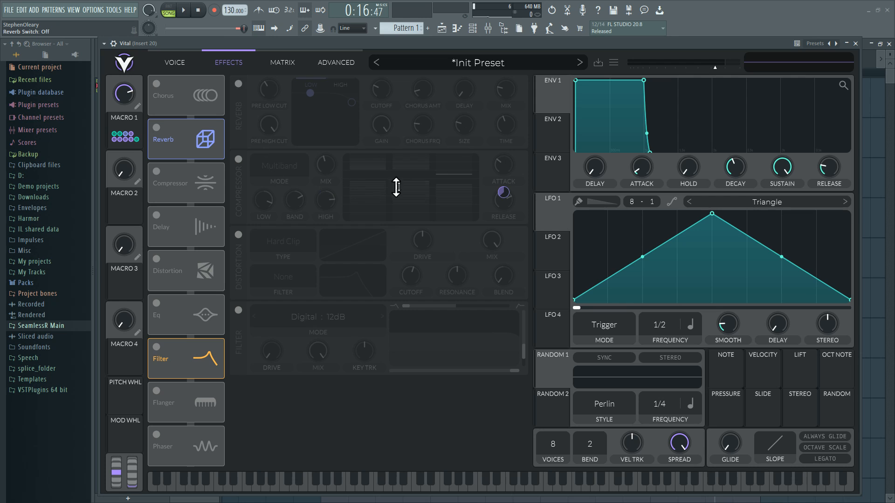
Step: Compare the dry sound with the compressed one by switching the Compressor on and off again during playback
{"action": "left_click", "coordinate": [184, 10]}
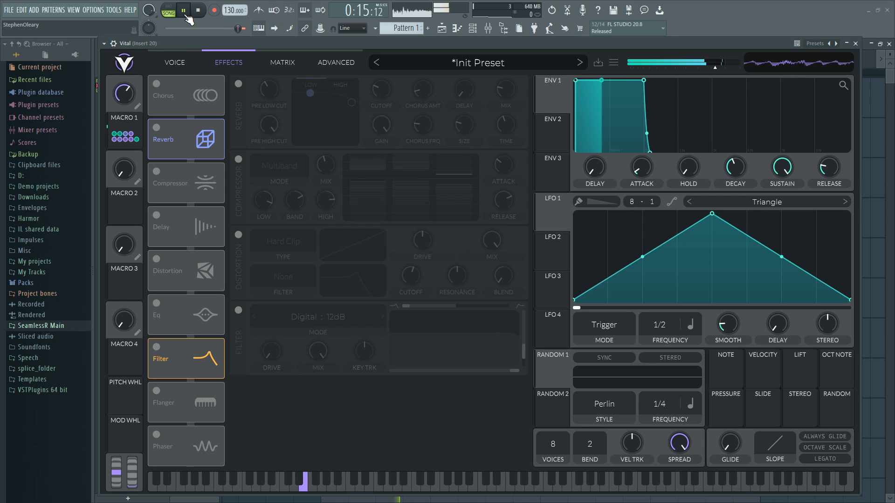
{"action": "left_click", "coordinate": [239, 159]}
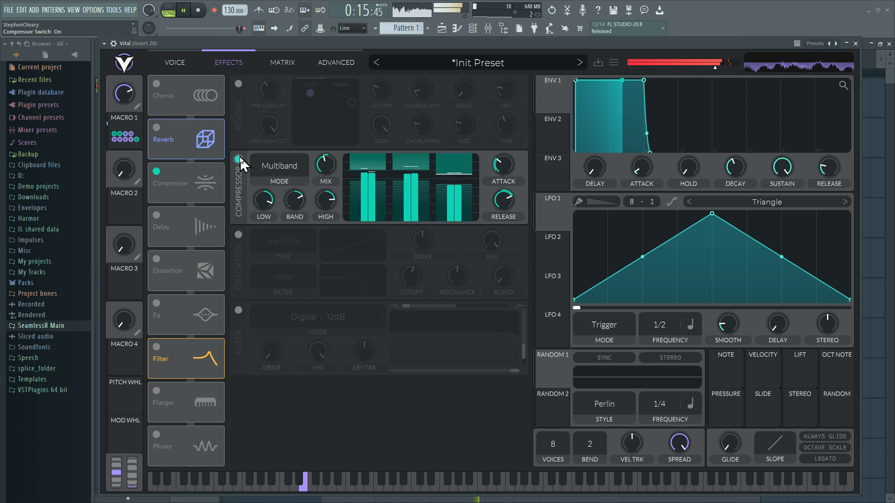
{"action": "left_click", "coordinate": [240, 160]}
Step: Return to the Voice page, stop playback and look at oscillator 1's output routing options without changing them
{"action": "left_click", "coordinate": [176, 62]}
{"action": "key", "text": "space"}
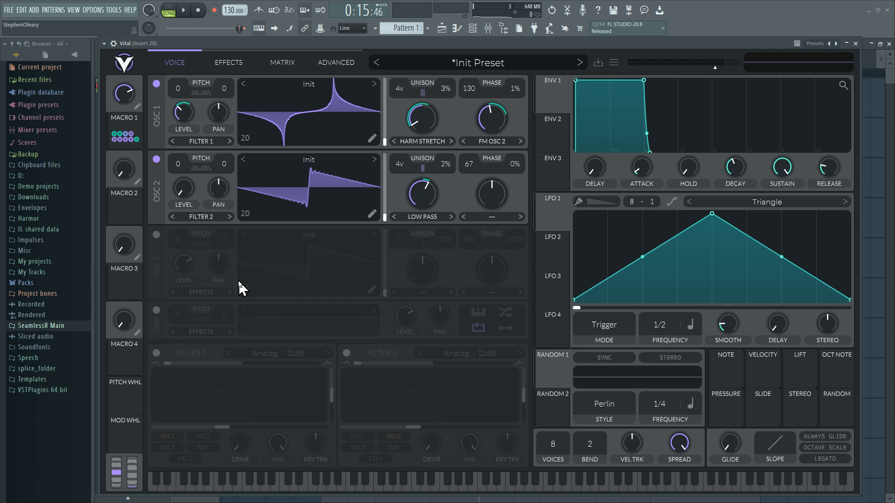
{"action": "left_click", "coordinate": [208, 141]}
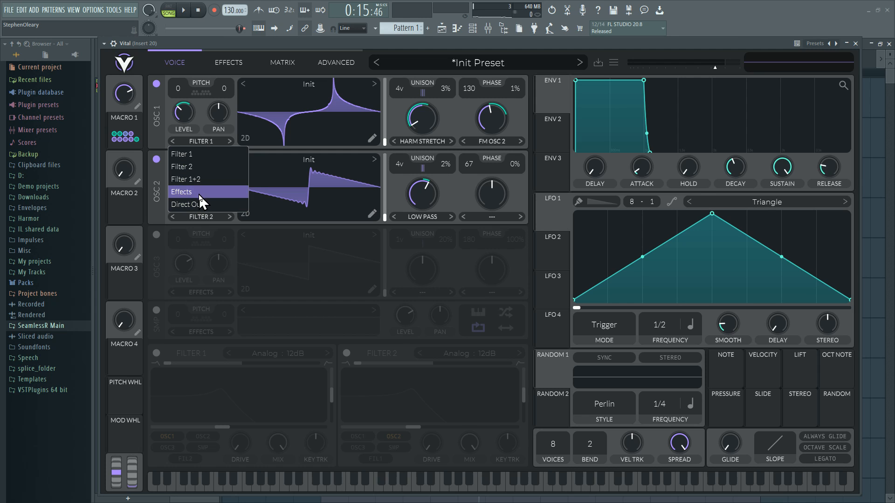
{"action": "left_click", "coordinate": [154, 136]}
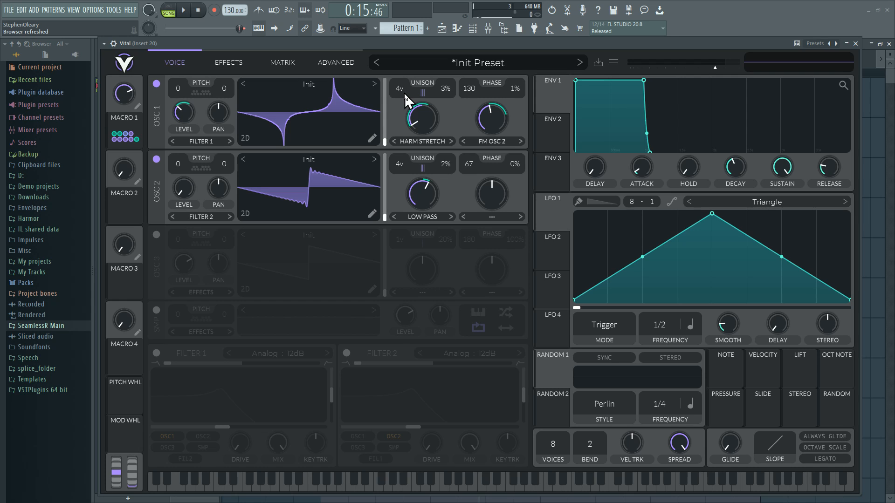
Step: Set the unison of oscillators 1 and 2 to 1 voice each and play the sound
{"action": "scroll", "coordinate": [402, 167], "scroll_direction": "up", "scroll_amount": 1}
{"action": "scroll", "coordinate": [402, 167], "scroll_direction": "down", "scroll_amount": 1}
{"action": "left_click_drag", "start_coordinate": [397, 166], "coordinate": [399, 177]}
{"action": "left_click_drag", "start_coordinate": [399, 88], "coordinate": [400, 100]}
{"action": "left_click", "coordinate": [183, 10]}
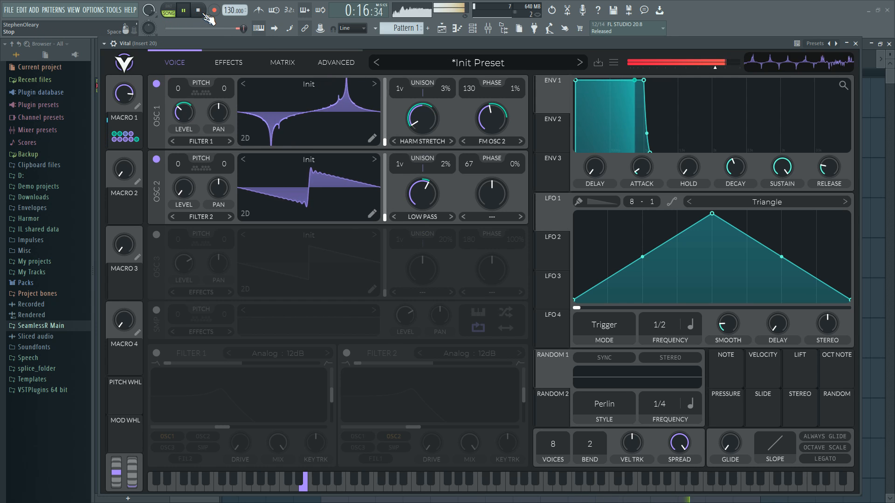
Step: Set the unison of both oscillators to 4 voices during playback and stop the song
{"action": "left_click_drag", "start_coordinate": [409, 95], "coordinate": [410, 84]}
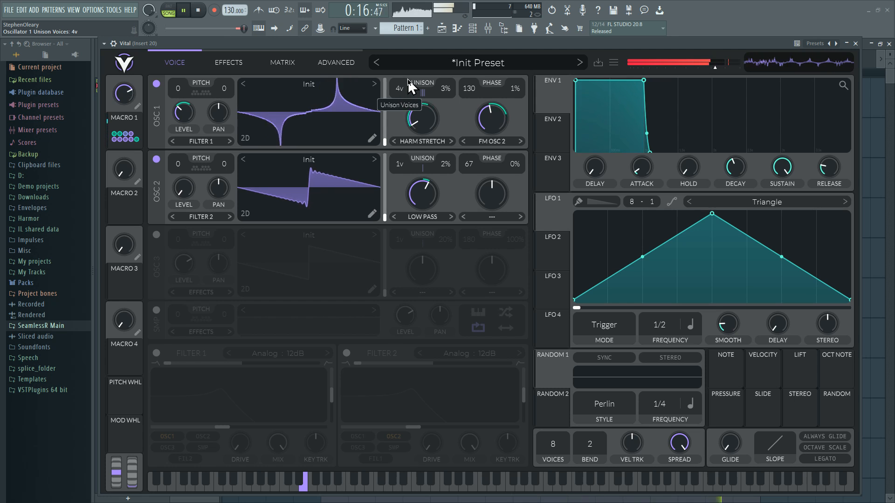
{"action": "left_click_drag", "start_coordinate": [405, 170], "coordinate": [405, 160]}
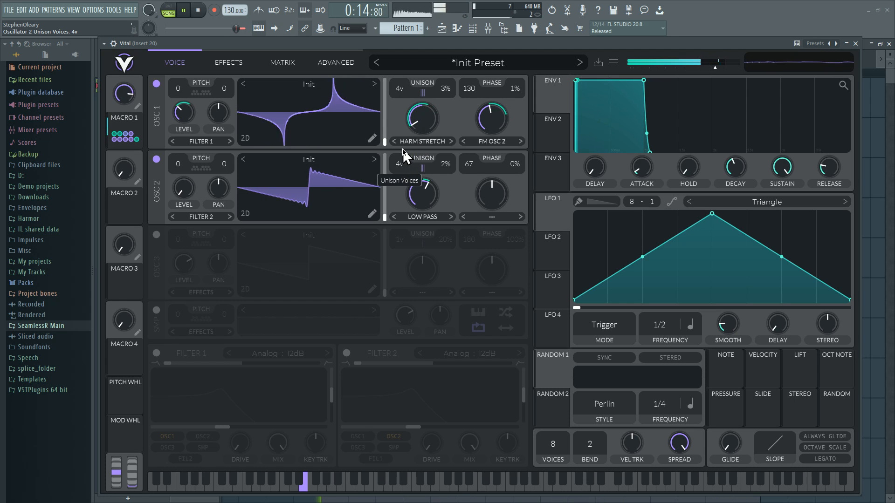
{"action": "key", "text": "space"}
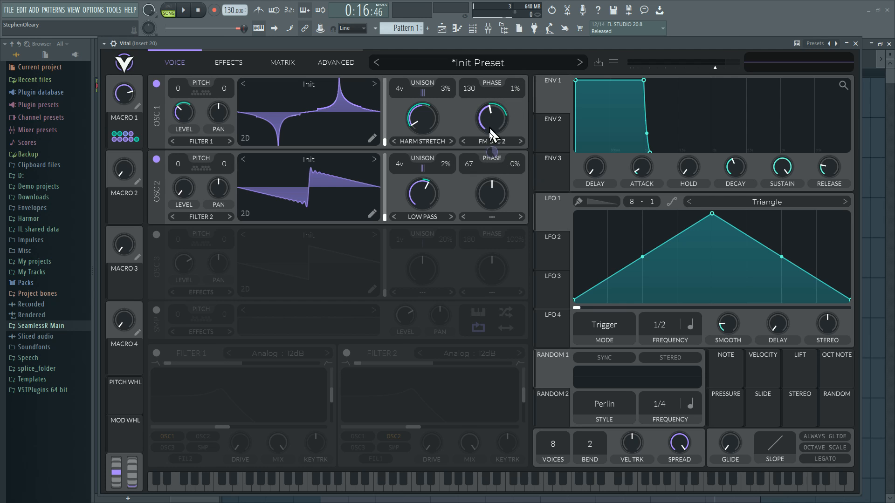
Step: Examine both oscillators' unison and spread settings on the Advanced page and return to the Voice page
{"action": "left_click", "coordinate": [326, 64]}
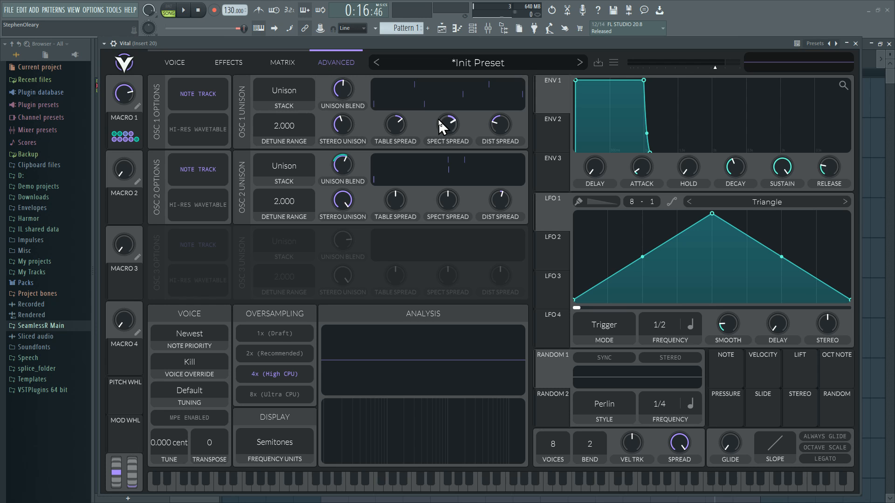
{"action": "left_click", "coordinate": [178, 63]}
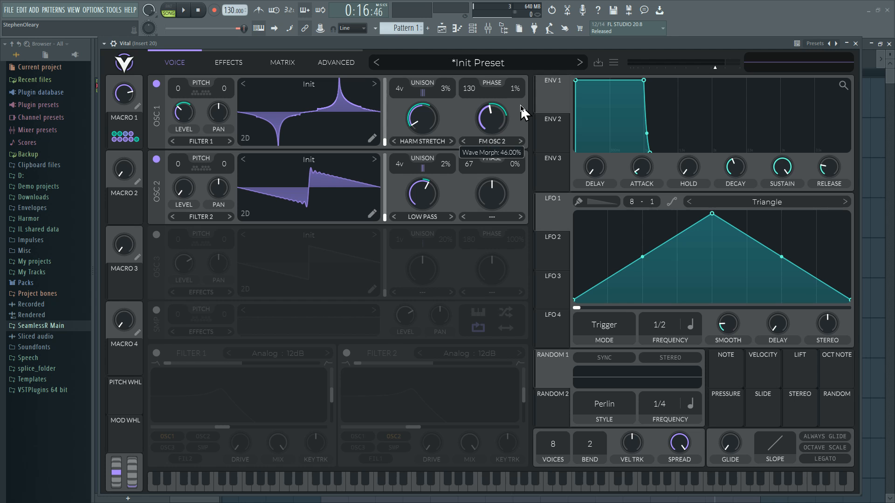
Step: Move the Vital window aside, open Pattern 1 in the piano roll, move its long note higher and audition it
{"action": "key", "text": "space"}
{"action": "left_click_drag", "start_coordinate": [224, 44], "coordinate": [404, 177]}
{"action": "double_click", "coordinate": [358, 95]}
{"action": "left_click_drag", "start_coordinate": [163, 256], "coordinate": [156, 237]}
{"action": "key", "text": "space"}
{"action": "key", "text": "space"}
Step: Bring the Vital window back into view over the piano roll and switch off oscillator 2
{"action": "left_click_drag", "start_coordinate": [375, 175], "coordinate": [225, 42]}
{"action": "key", "text": "space"}
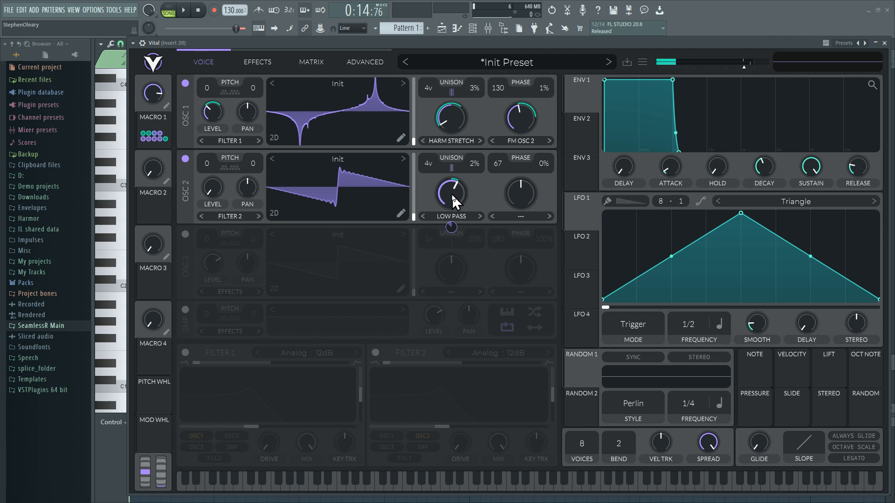
{"action": "left_click", "coordinate": [185, 158]}
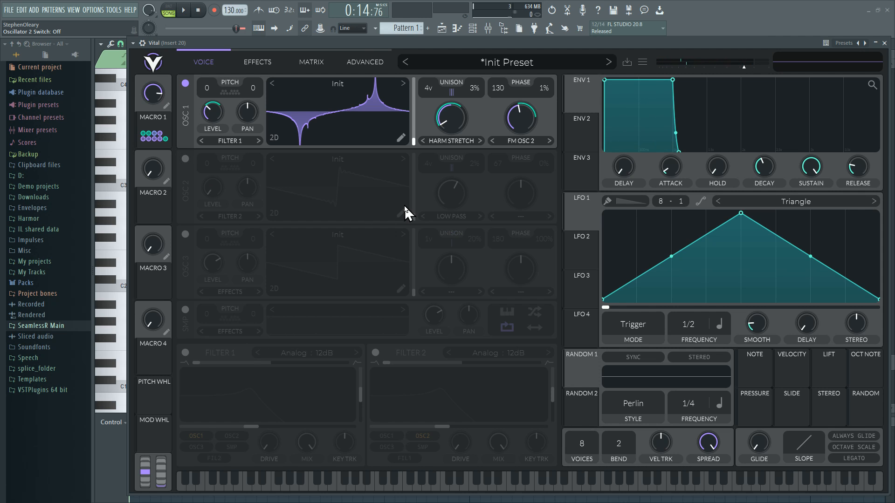
Step: Audition oscillator 1 on its own, viewing its waveform in the 3D and spectral displays before returning to 2D
{"action": "left_click", "coordinate": [184, 10]}
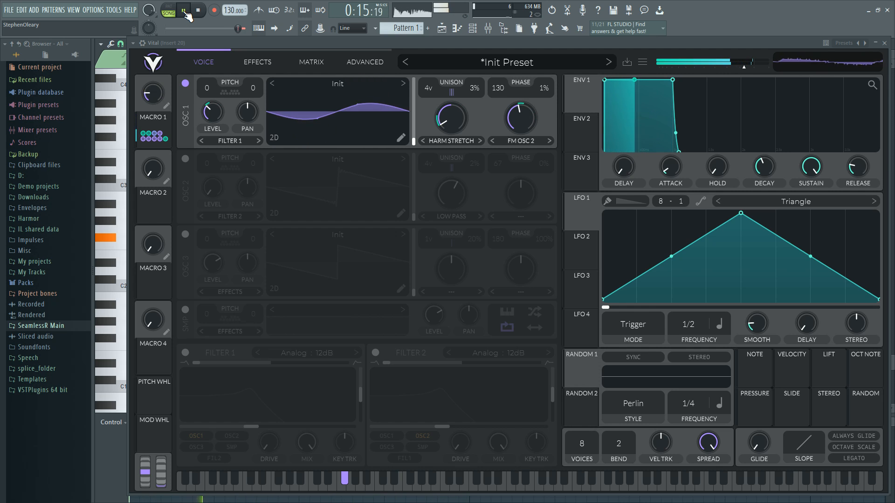
{"action": "left_click", "coordinate": [185, 10]}
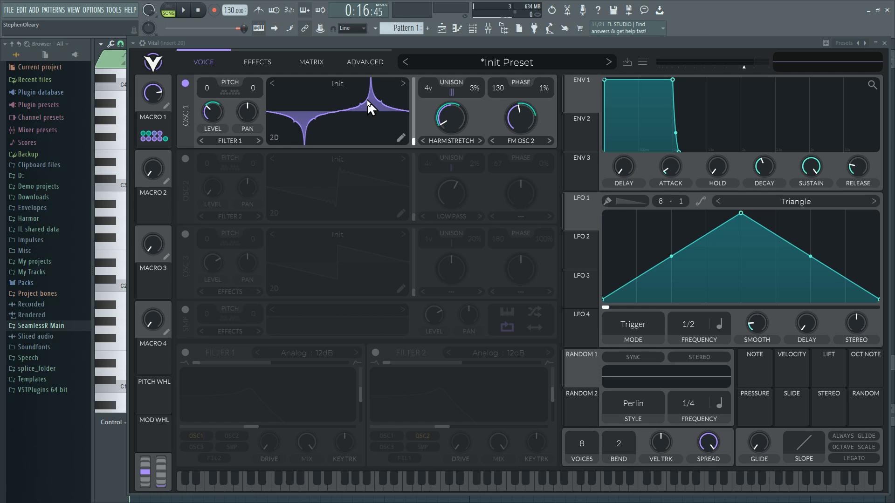
{"action": "left_click", "coordinate": [278, 137]}
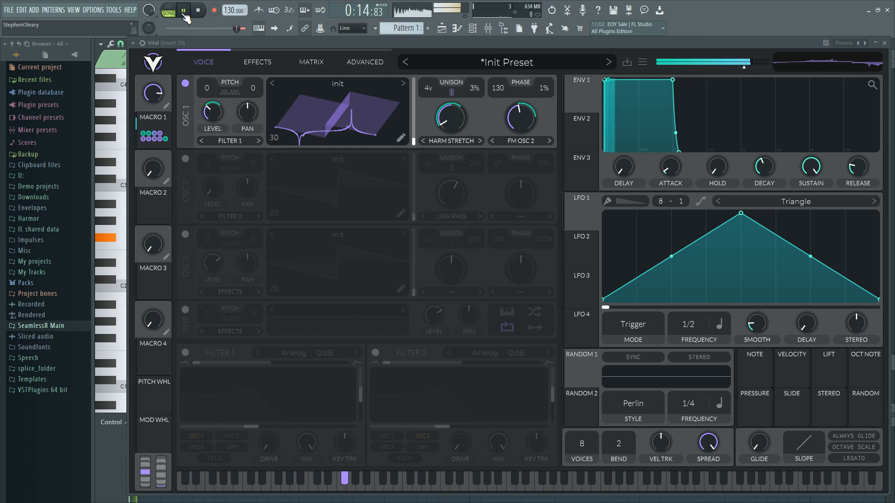
{"action": "left_click", "coordinate": [274, 137]}
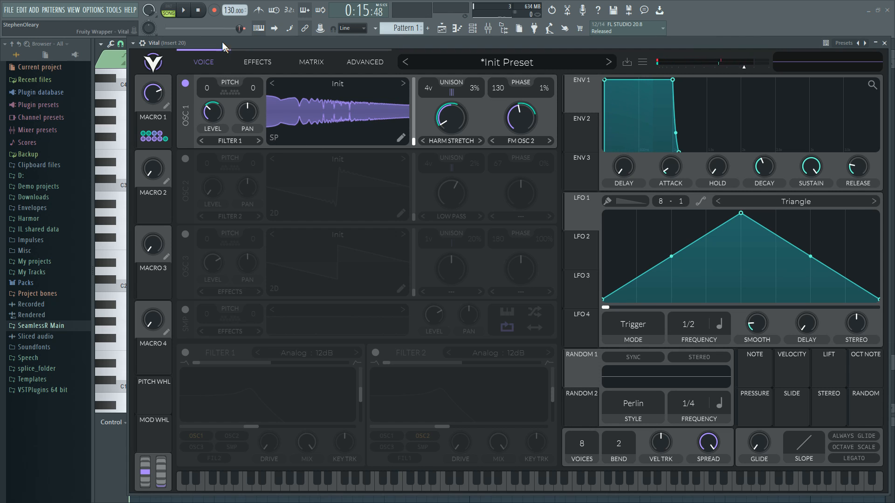
{"action": "left_click", "coordinate": [184, 11]}
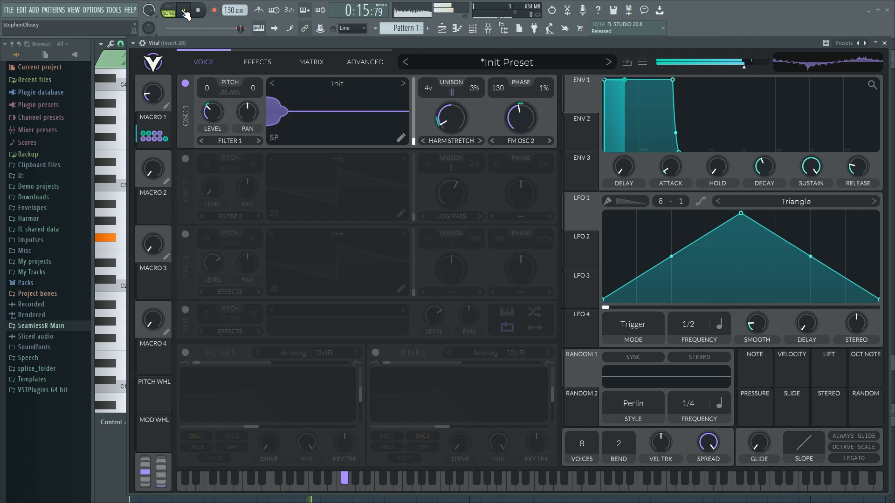
{"action": "left_click", "coordinate": [275, 139]}
{"action": "left_click", "coordinate": [184, 11]}
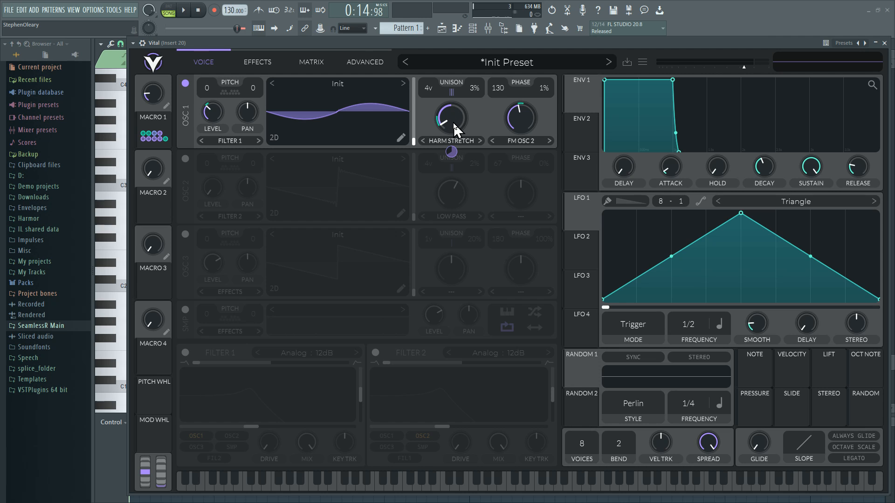
Step: Switch oscillator 2 back on and audition both oscillators together without effects
{"action": "left_click", "coordinate": [185, 159]}
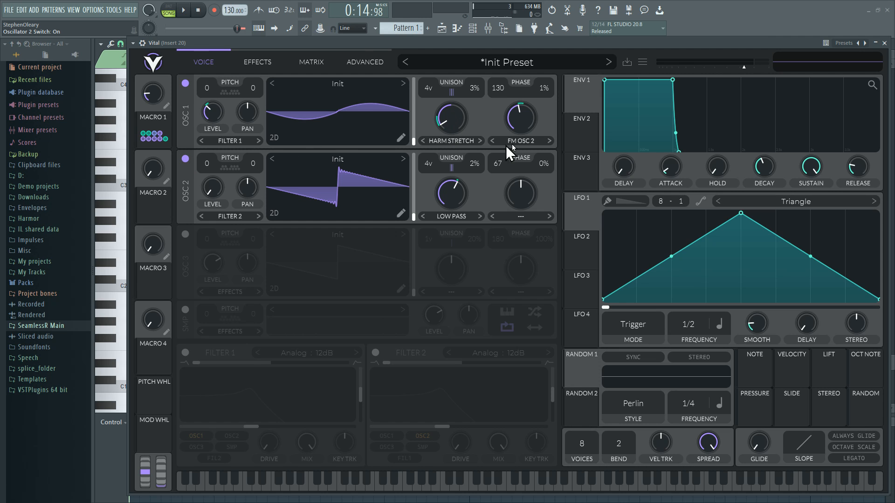
{"action": "left_click", "coordinate": [184, 11]}
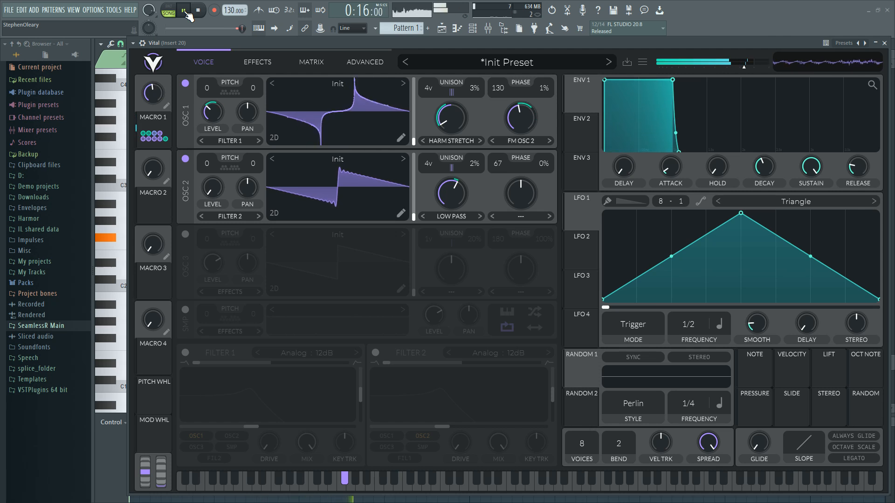
{"action": "left_click", "coordinate": [198, 10]}
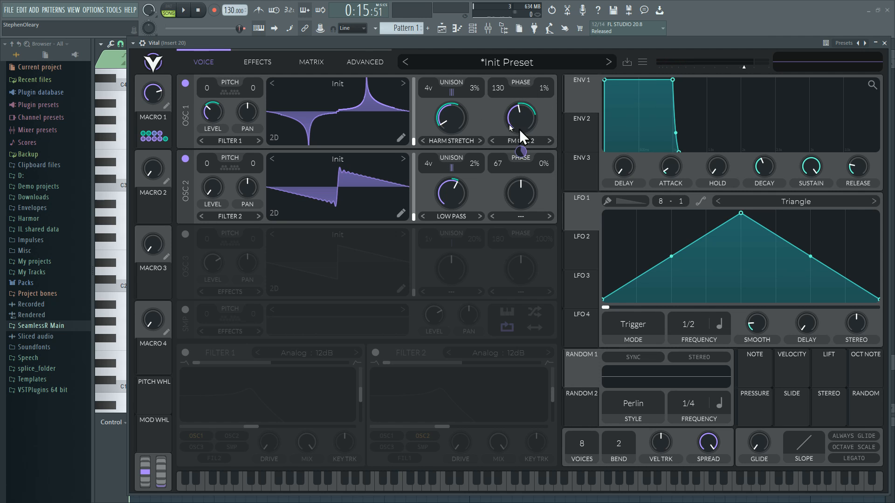
Step: Switch on the reverb, compressor, distortion and filter effects and audition the full patch from the Voice page
{"action": "left_click", "coordinate": [270, 56]}
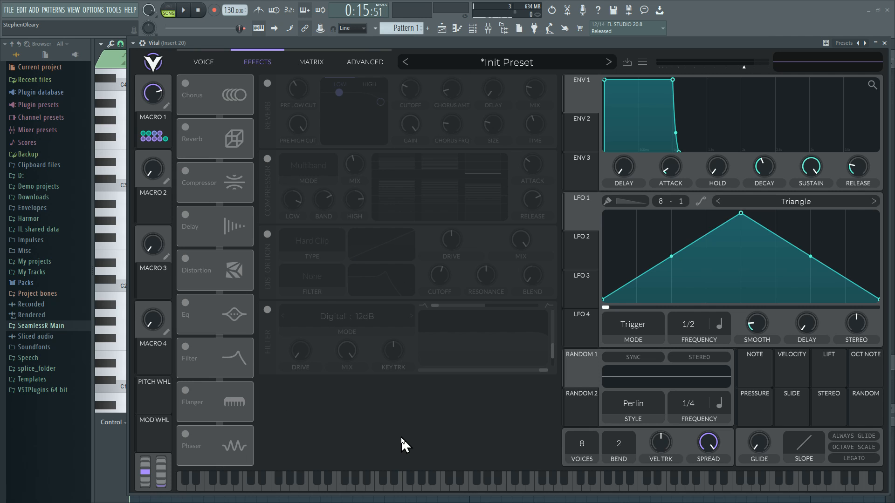
{"action": "left_click", "coordinate": [216, 63]}
{"action": "left_click", "coordinate": [250, 62]}
{"action": "left_click", "coordinate": [267, 84]}
{"action": "left_click", "coordinate": [267, 159]}
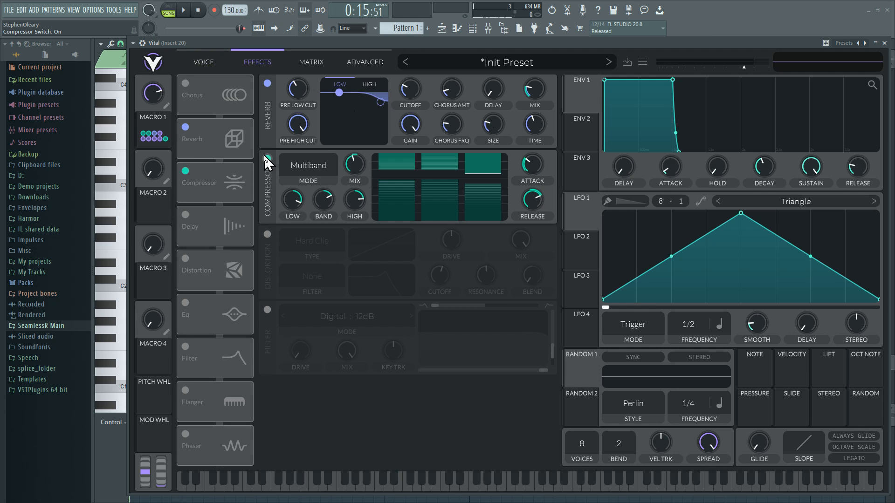
{"action": "left_click", "coordinate": [267, 235]}
{"action": "left_click", "coordinate": [267, 310]}
{"action": "key", "text": "space"}
{"action": "left_click", "coordinate": [222, 66]}
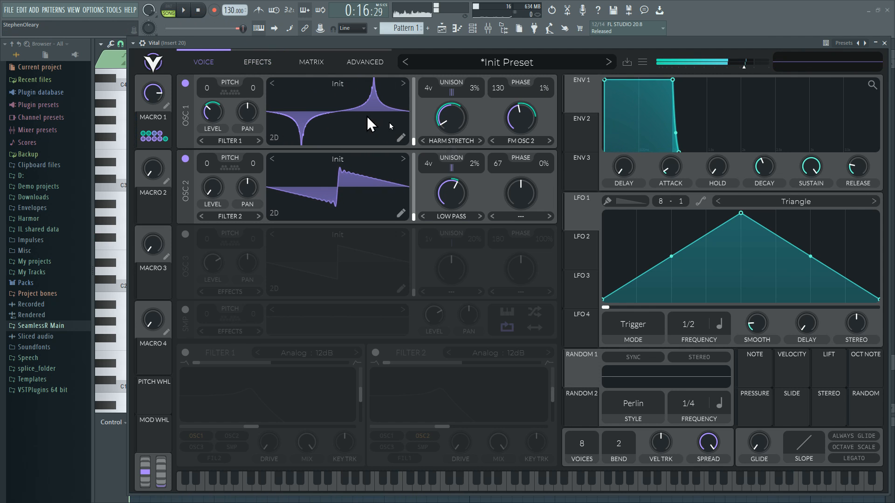
{"action": "key", "text": "space"}
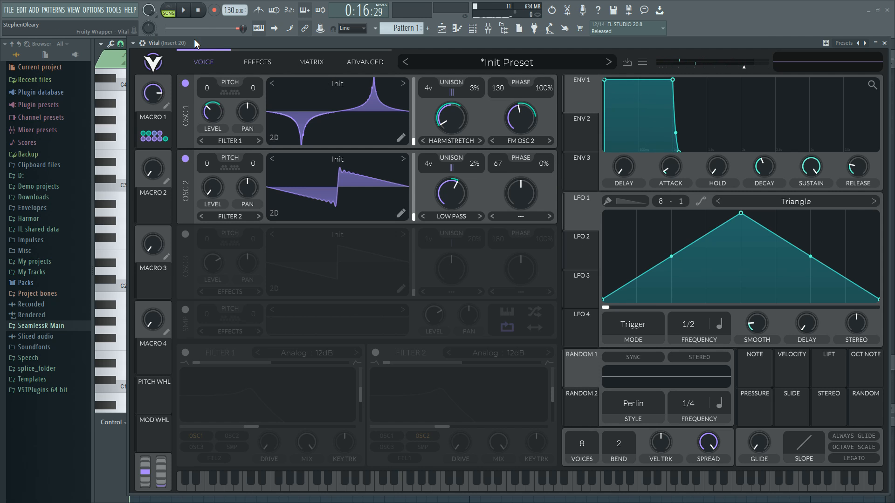
Step: Set the phase randomization of both oscillators to 100% and audition the bass
{"action": "left_click", "coordinate": [189, 10]}
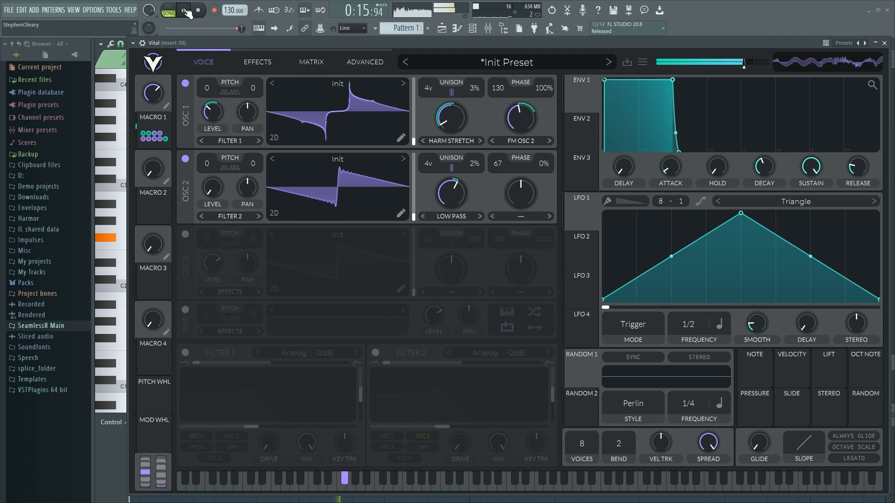
{"action": "left_click_drag", "start_coordinate": [543, 163], "coordinate": [533, 81]}
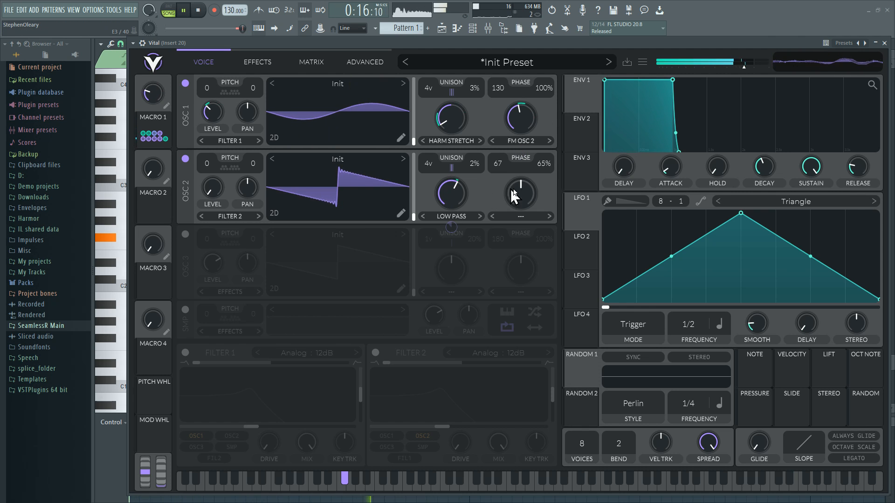
{"action": "left_click_drag", "start_coordinate": [543, 163], "coordinate": [531, 150]}
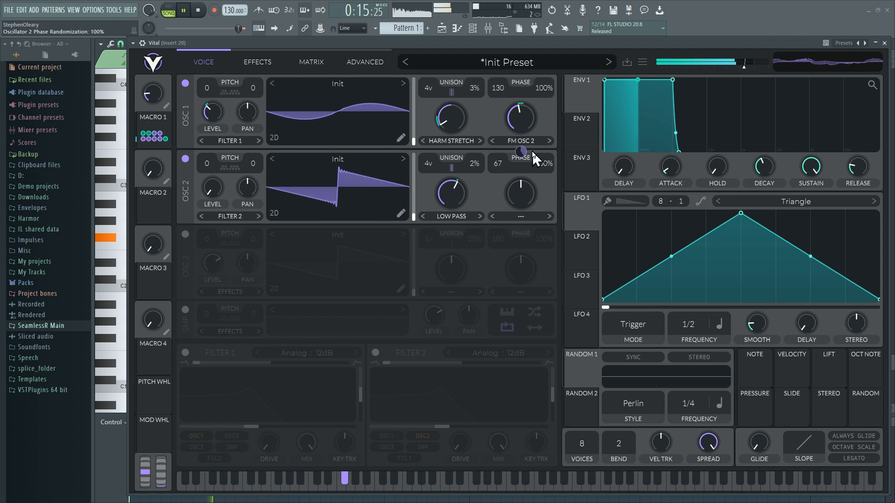
{"action": "left_click", "coordinate": [183, 10]}
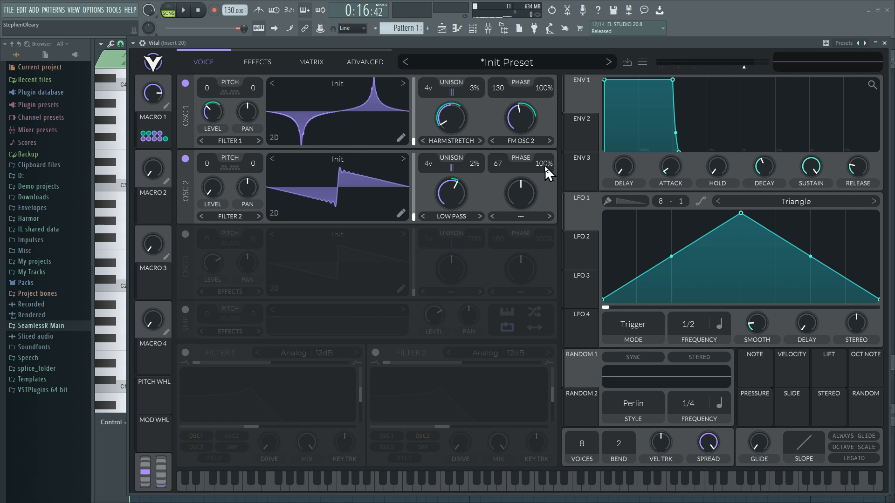
Step: Set the phase randomization to 0% on oscillator 2 and 1% on oscillator 1, and audition the bass again
{"action": "left_click_drag", "start_coordinate": [548, 172], "coordinate": [539, 244]}
{"action": "left_click_drag", "start_coordinate": [543, 90], "coordinate": [547, 210]}
{"action": "left_click_drag", "start_coordinate": [546, 89], "coordinate": [547, 88]}
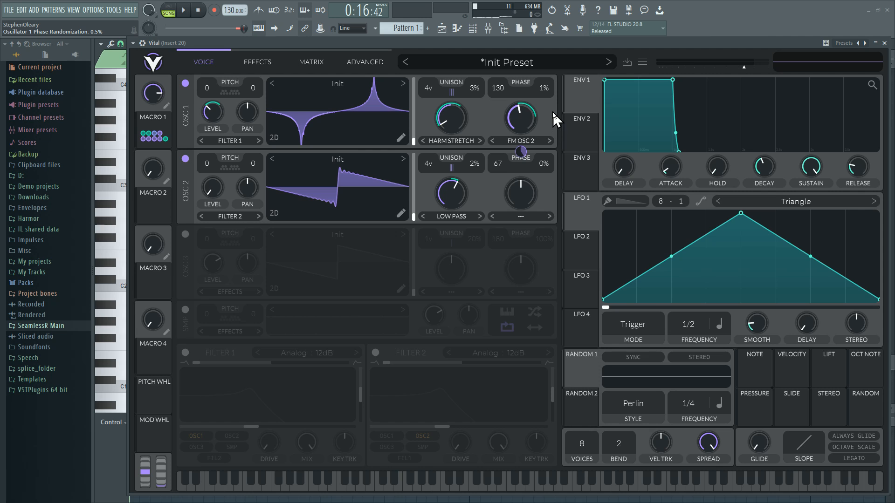
{"action": "left_click", "coordinate": [186, 11]}
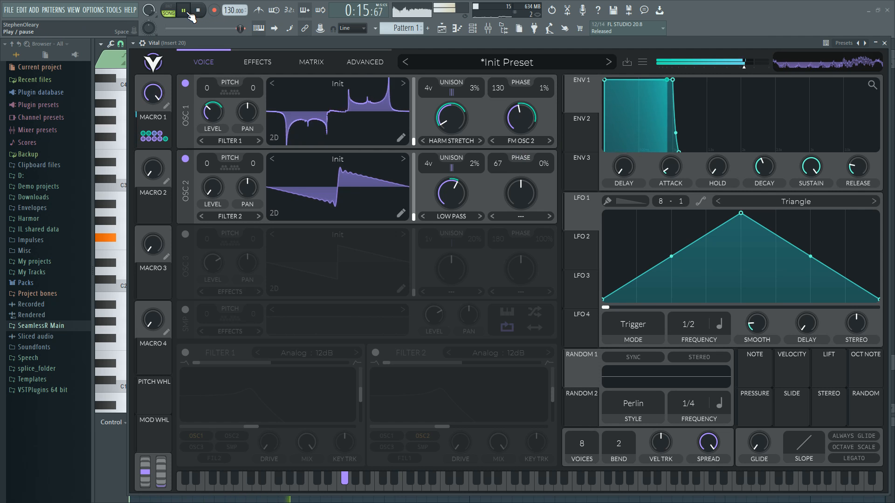
{"action": "left_click", "coordinate": [185, 10]}
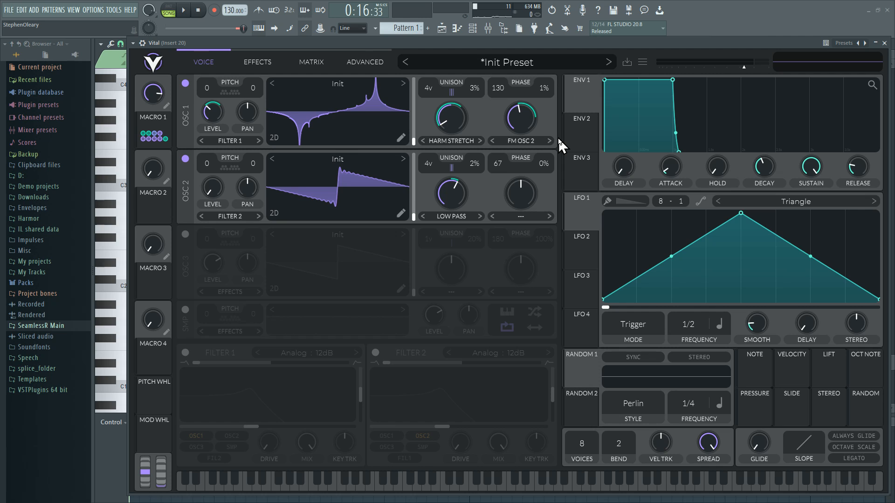
Step: Inspect oscillator 2's waveform in the wavetable editor and return to the Voice page
{"action": "left_click_drag", "start_coordinate": [559, 144], "coordinate": [474, 215]}
{"action": "left_click", "coordinate": [398, 207]}
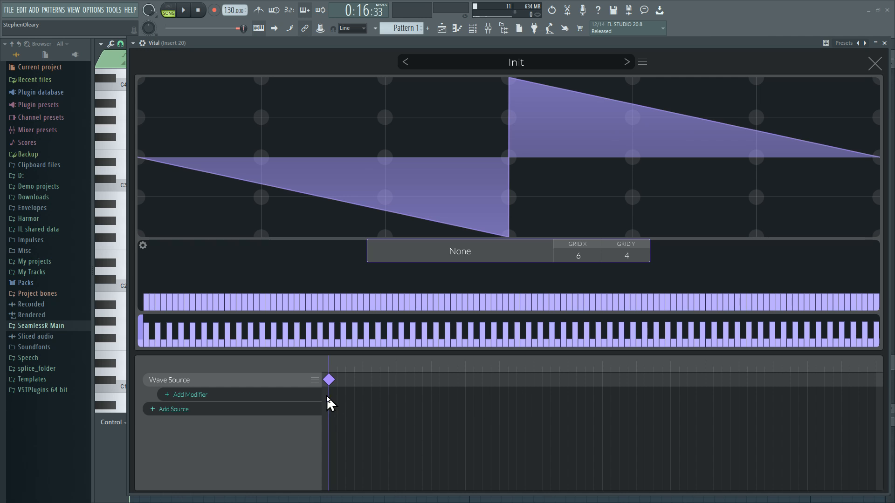
{"action": "left_click", "coordinate": [874, 64]}
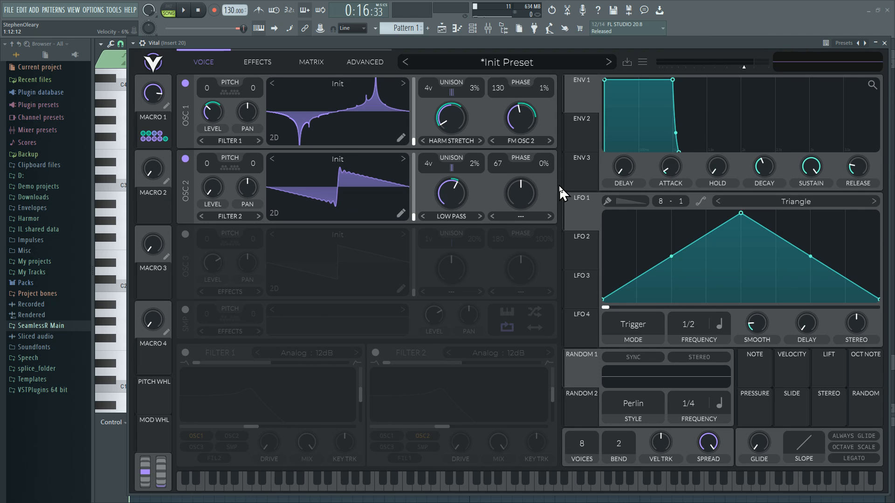